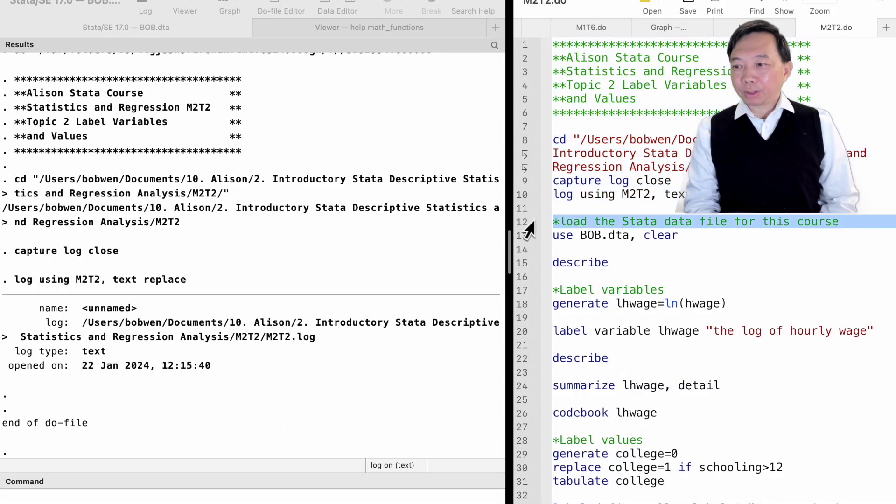
- Load BOB.dta from line 13 and run describe to list its 19 variables and labels
click(522, 237)
key(super+shift+d)
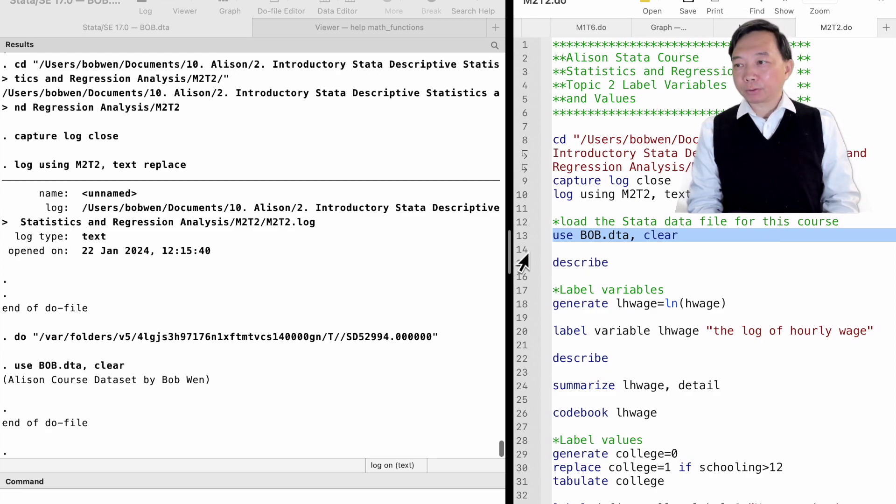
click(521, 263)
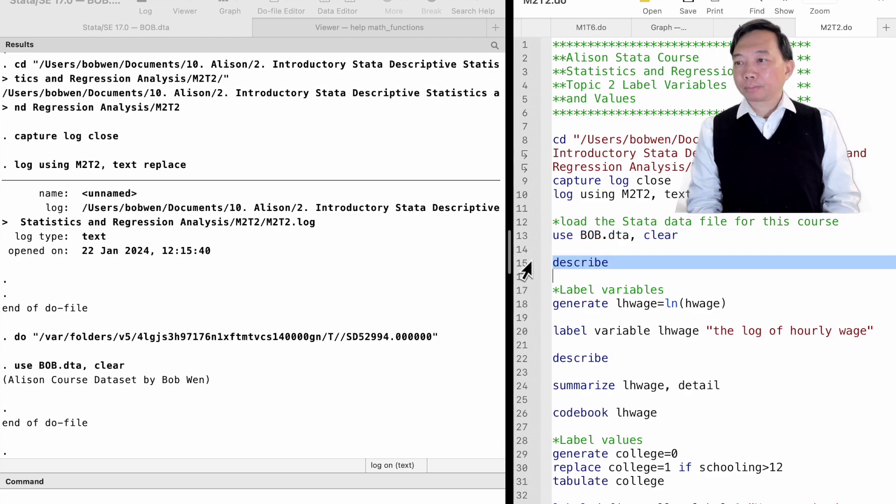
key(super+shift+d)
scroll(393, 187, up, 5)
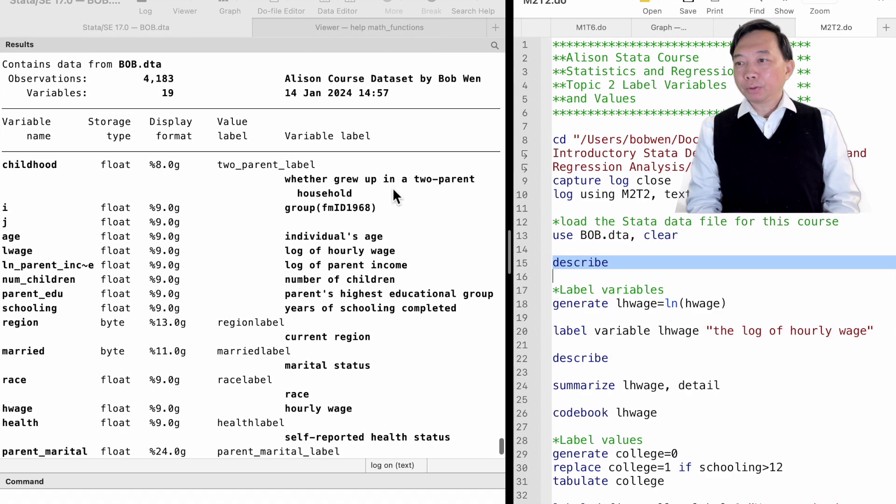
scroll(393, 187, down, 1)
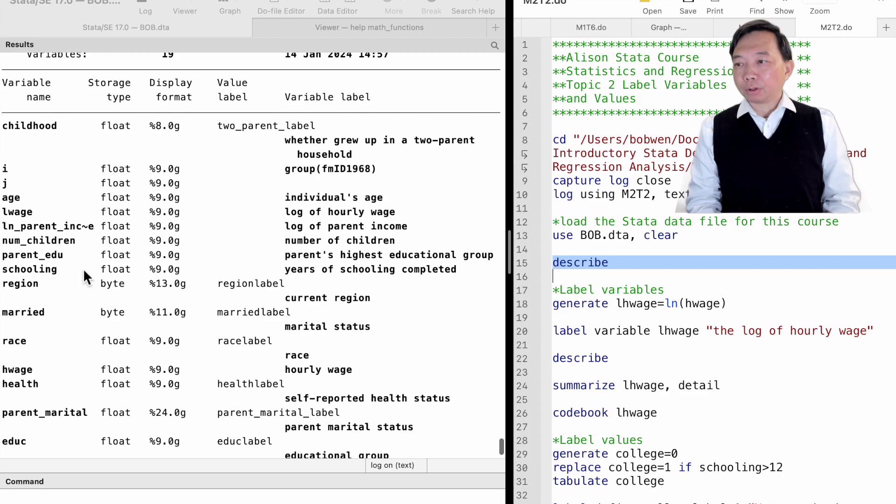
scroll(49, 156, up, 2)
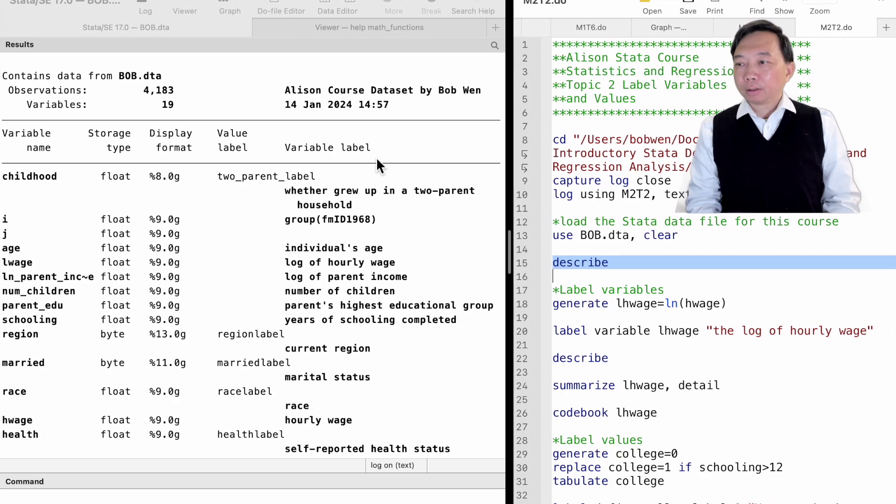
click(520, 292)
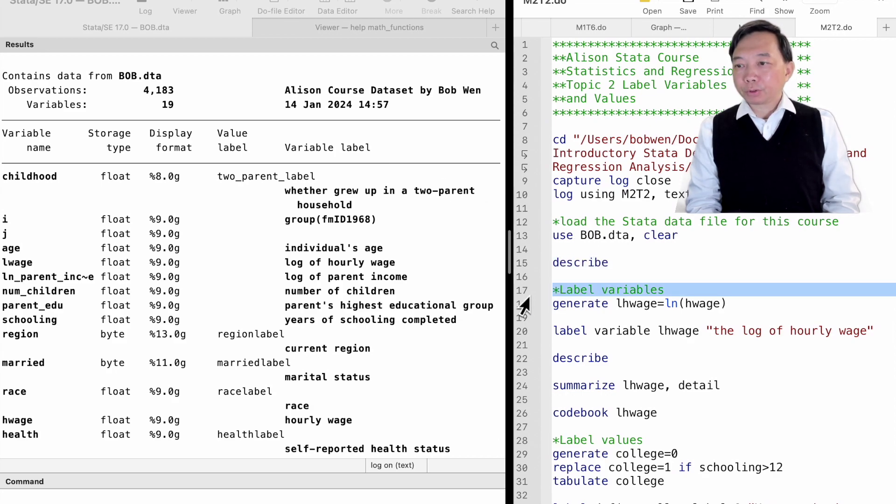
- Generate lhwage = ln(hwage), label it 'the log of hourly wage', and describe the data
click(522, 309)
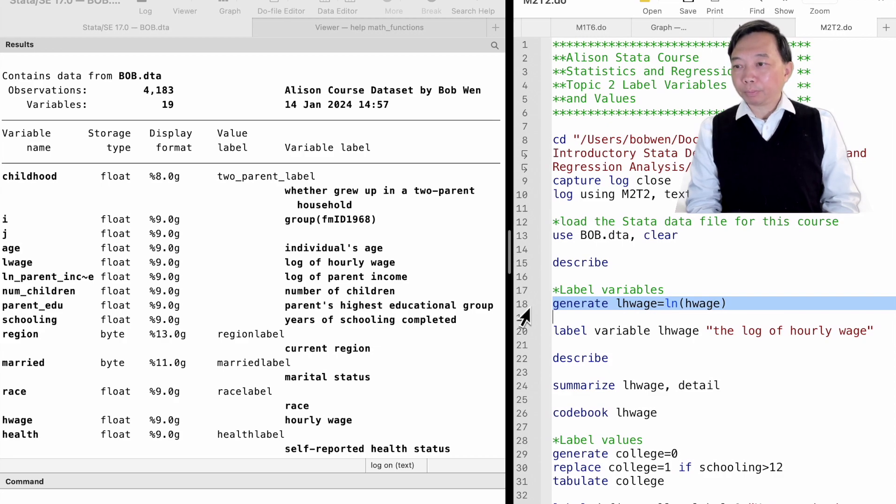
key(super+shift+d)
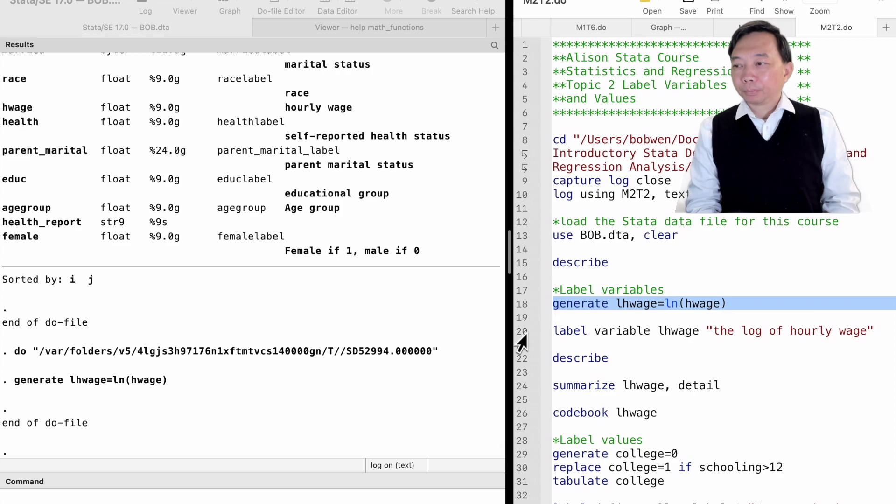
click(522, 332)
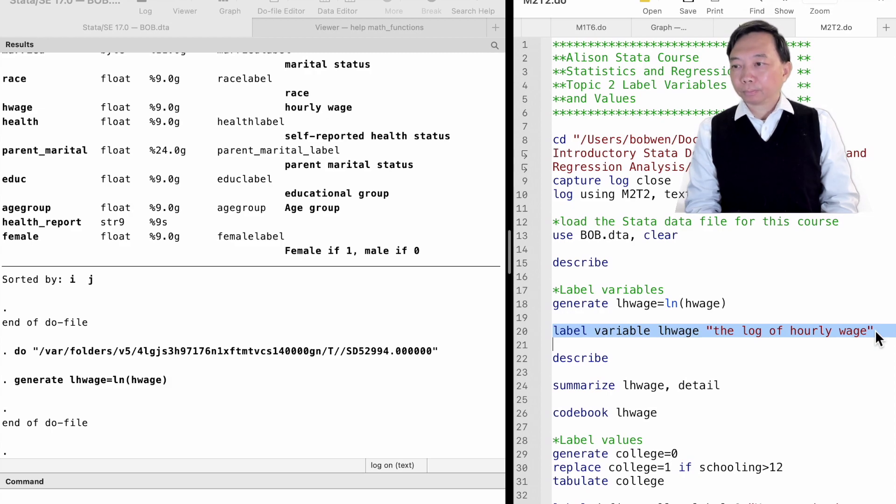
key(super+shift+d)
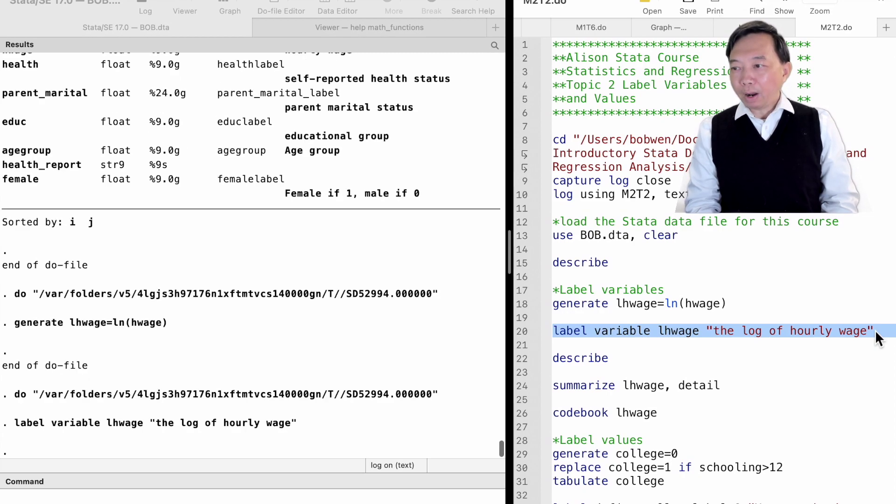
click(522, 359)
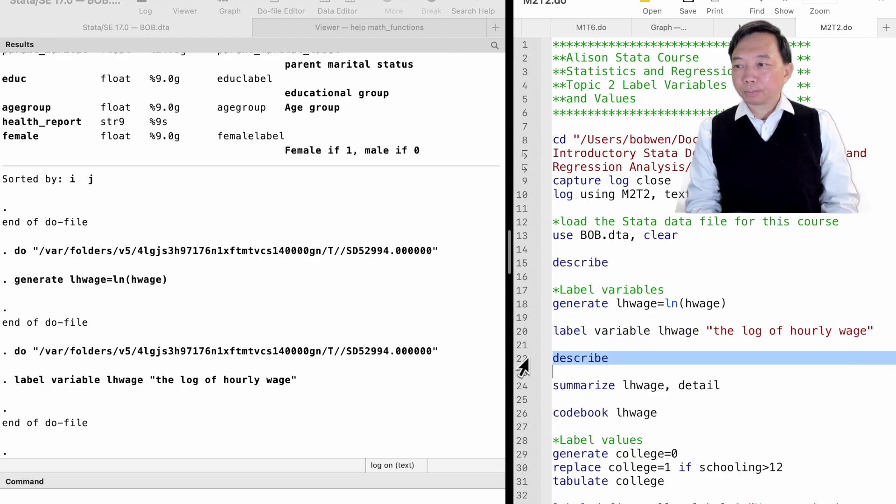
key(super+shift+d)
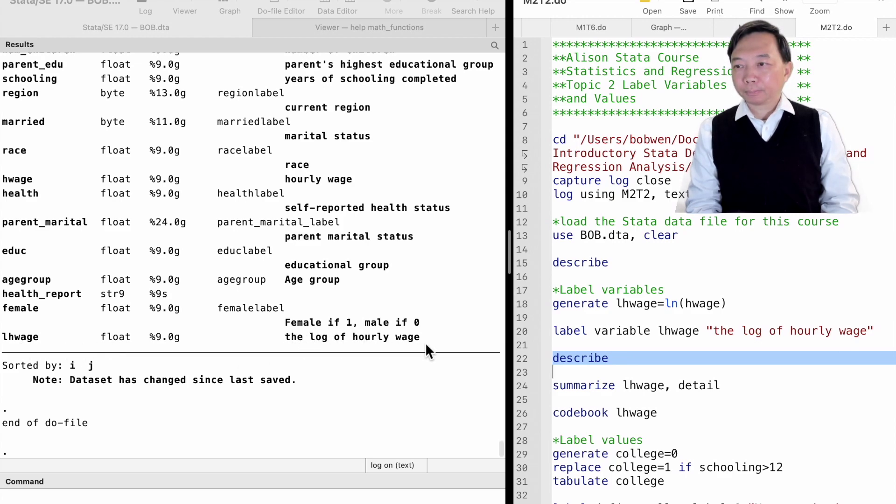
- Run summarize lhwage, detail and codebook lhwage: mean 2.89608, 2,292 unique values, none missing
click(525, 386)
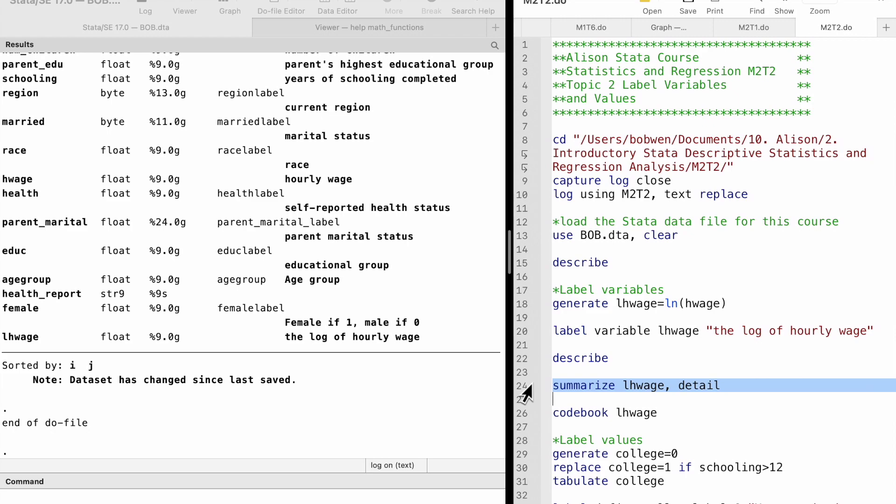
key(super+shift+d)
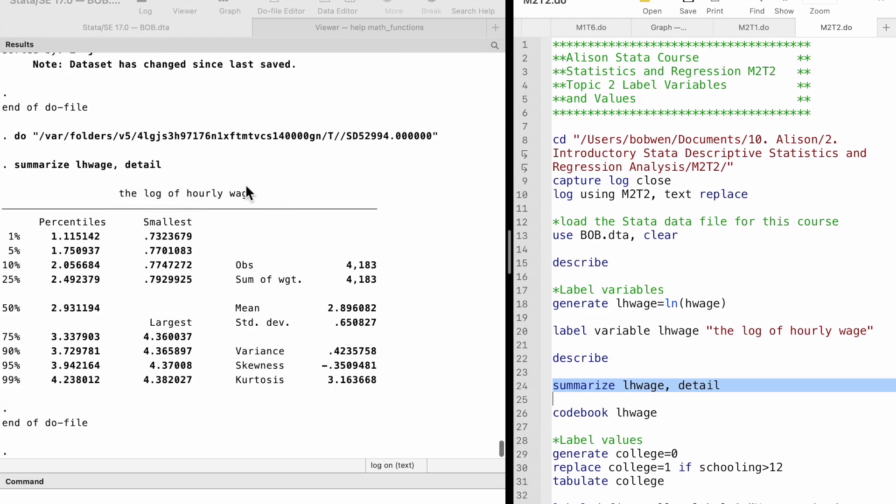
click(523, 417)
key(super+shift+d)
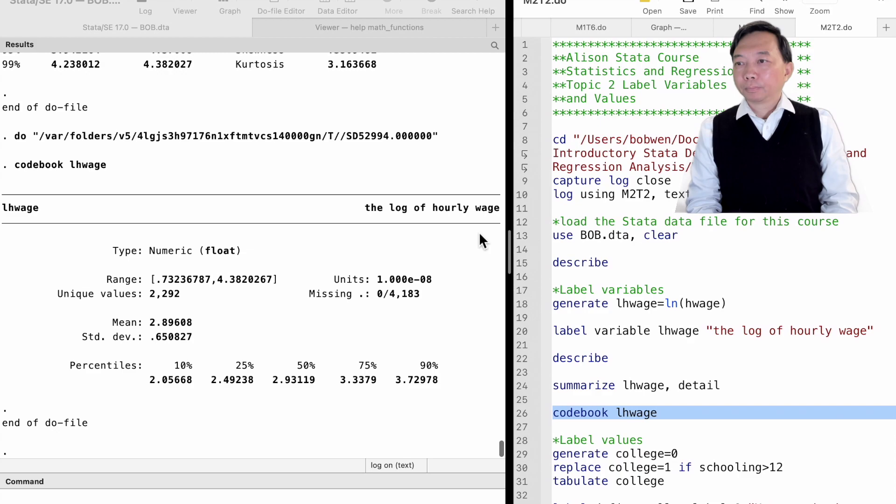
scroll(594, 422, down, 5)
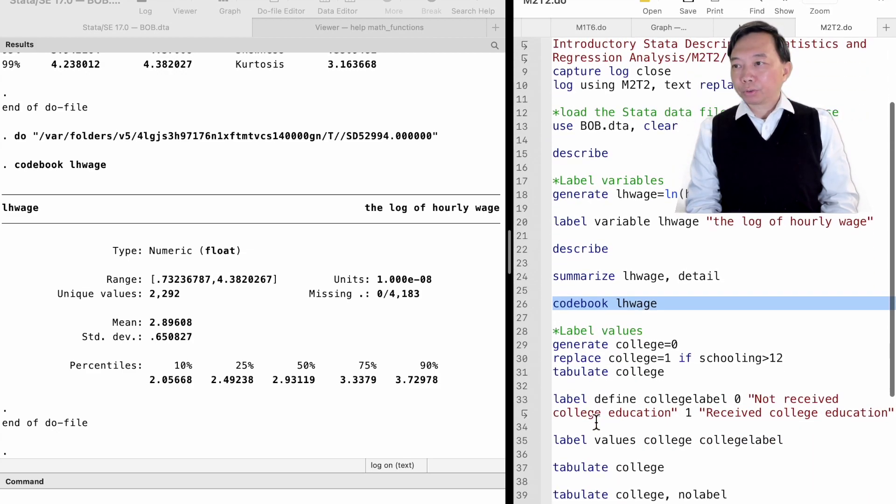
click(514, 333)
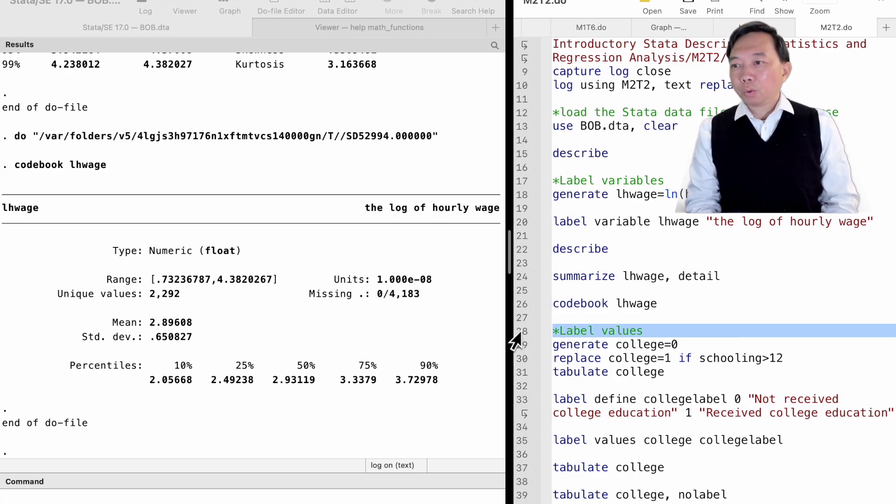
- Create and tabulate the college dummy from lines 29–31: 1,326 zeros and 2,857 ones
click(516, 347)
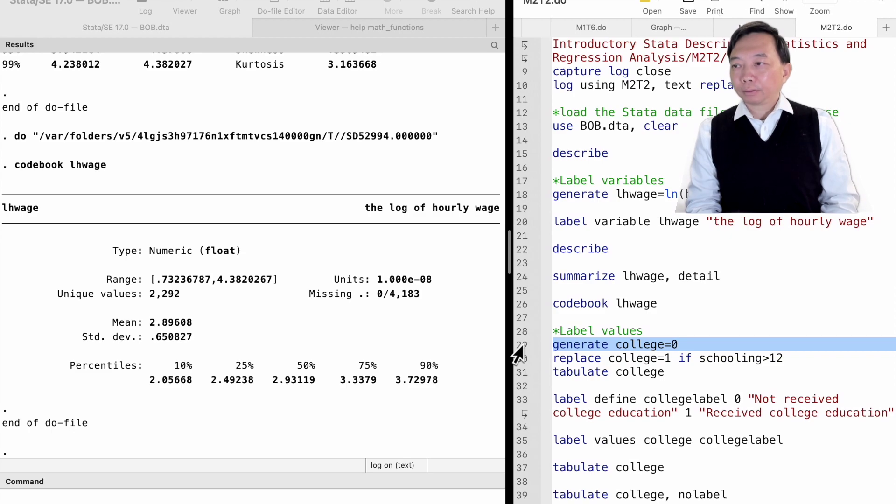
drag(516, 357, 516, 379)
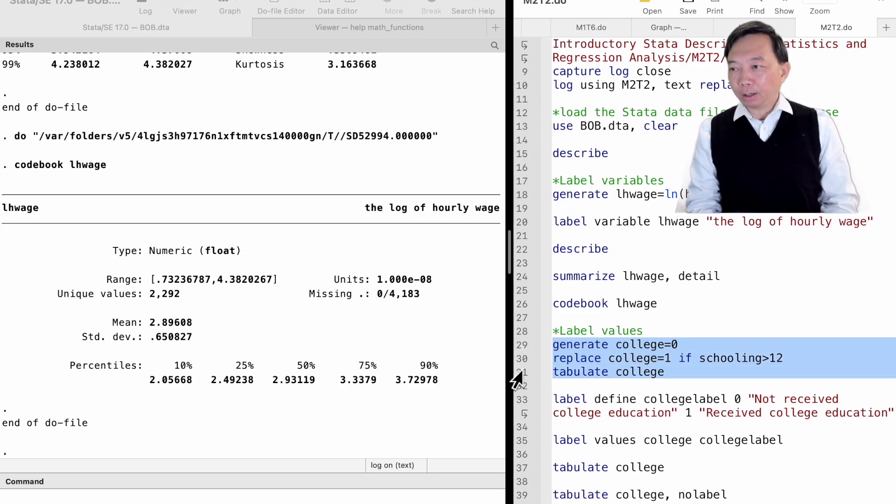
key(super+shift+d)
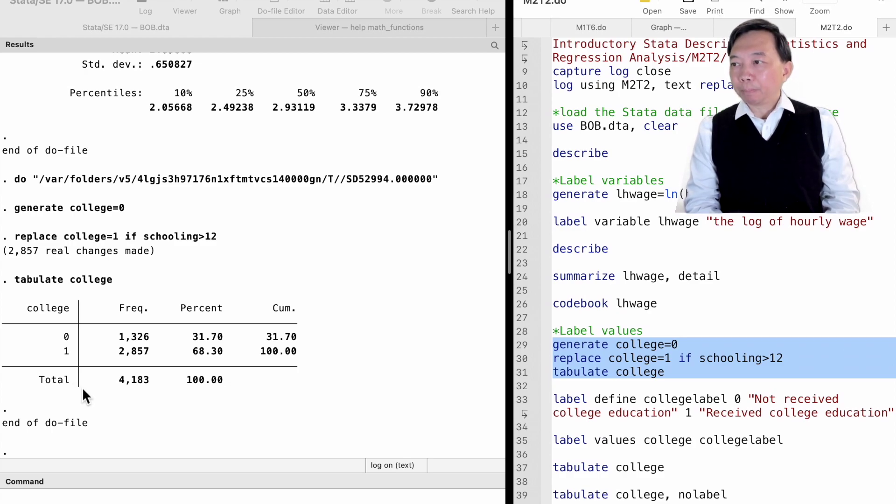
click(522, 397)
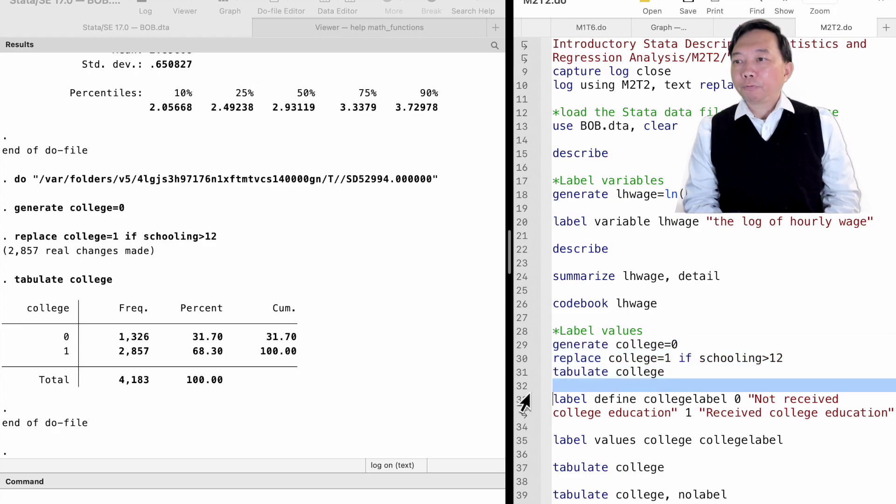
click(521, 402)
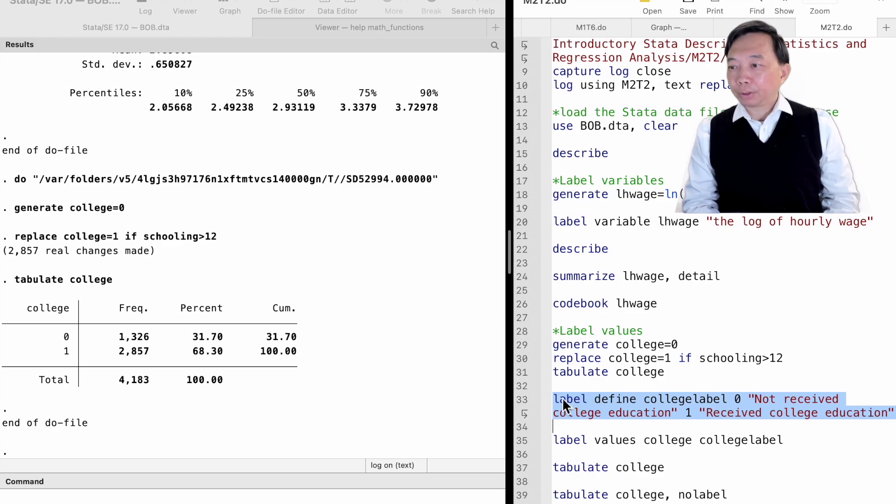
- Define the collegelabel value labels and attach them to college
key(super+shift+d)
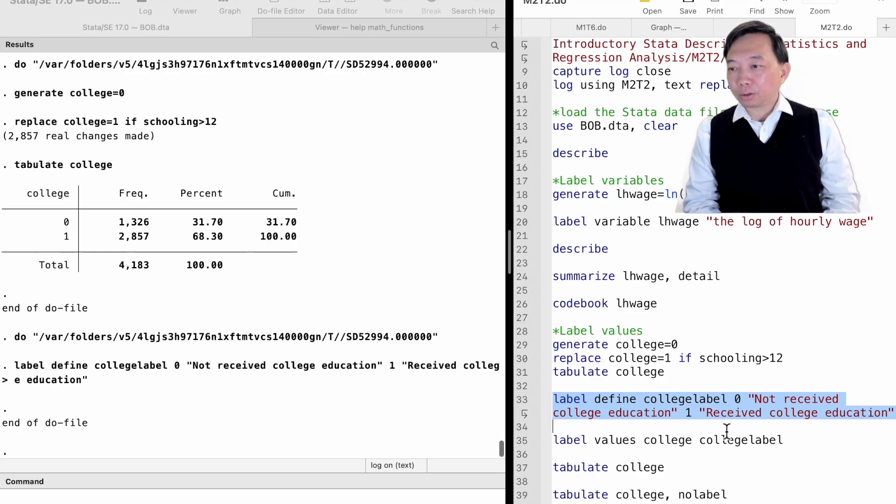
click(523, 444)
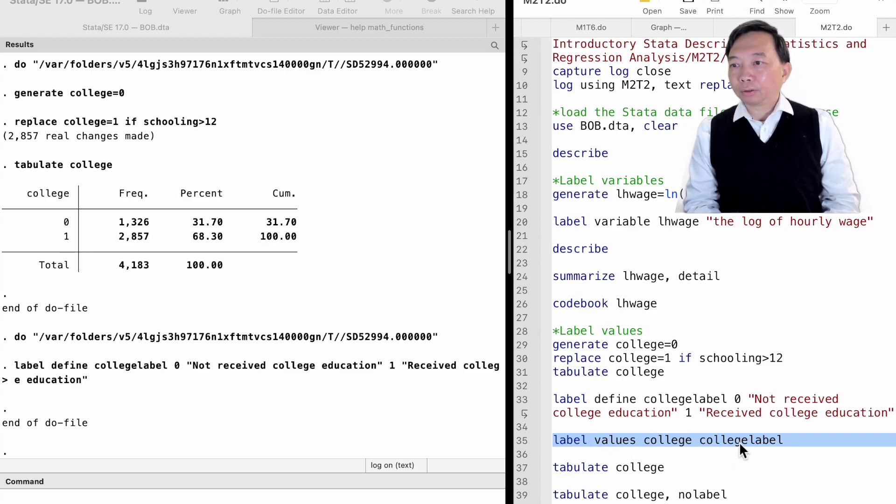
key(super+shift+d)
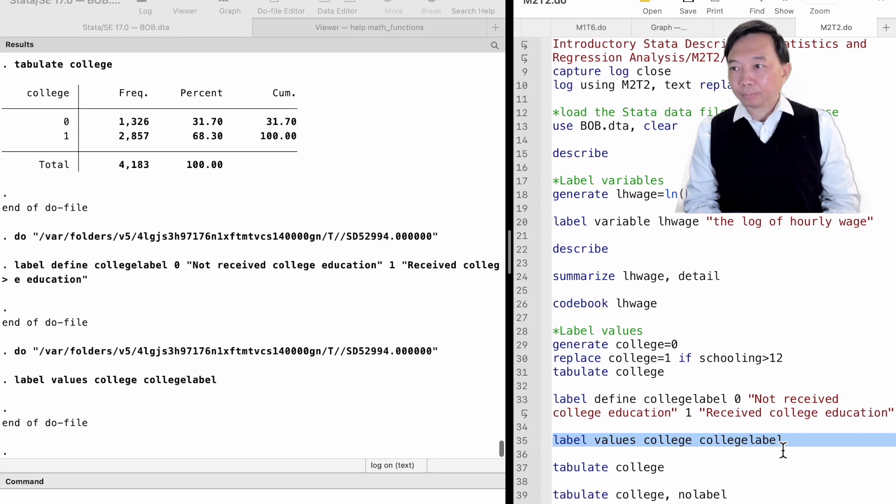
- Tabulate college with labels ('Not received'/'Received college education') and again with nolabel as 0/1
click(521, 468)
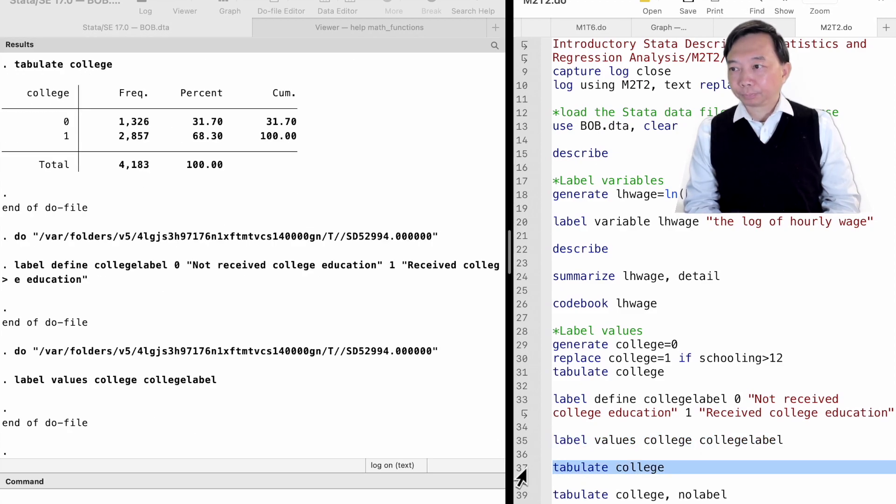
key(super+shift+d)
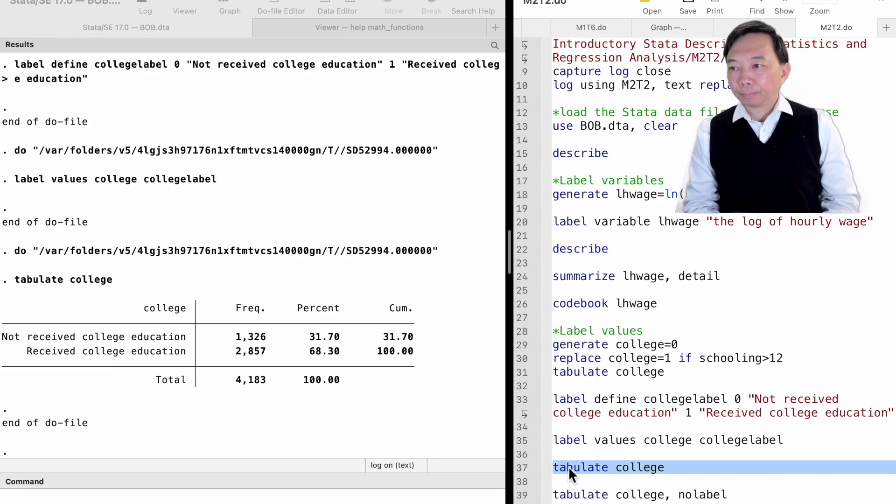
click(524, 495)
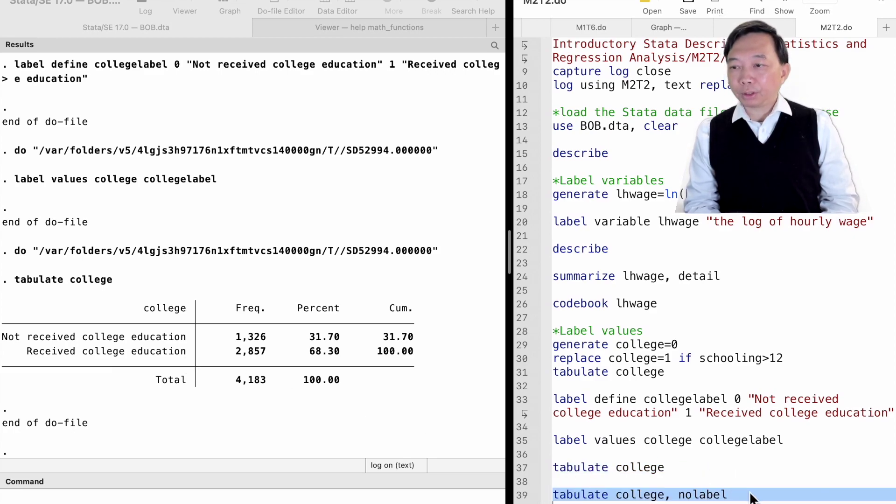
key(super+shift+d)
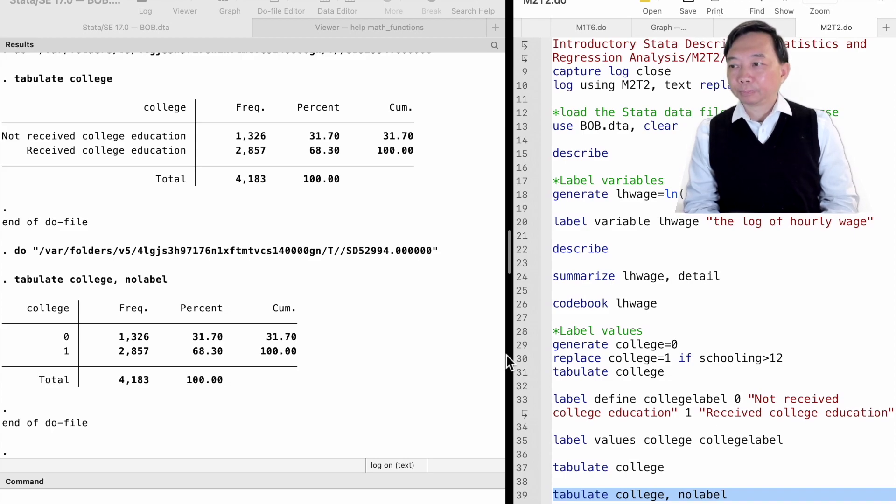
- List all value labels, then drop the collegelabel value label
scroll(570, 379, down, 5)
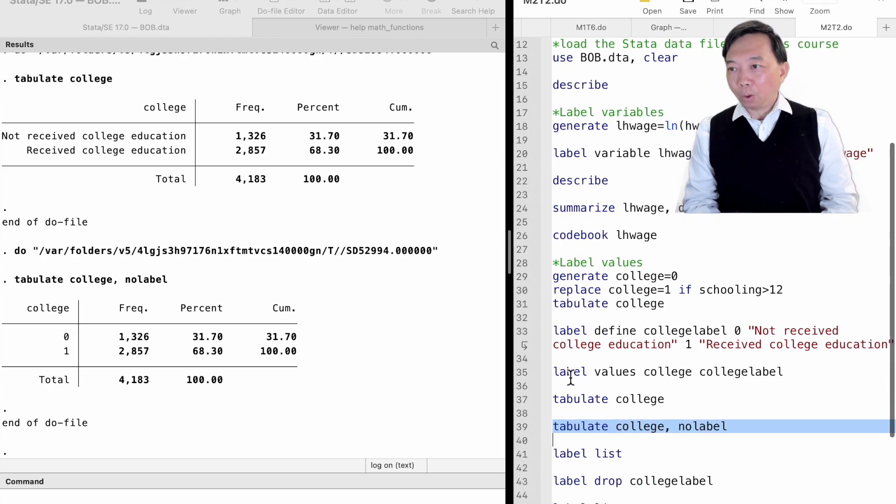
scroll(571, 379, down, 1)
click(523, 319)
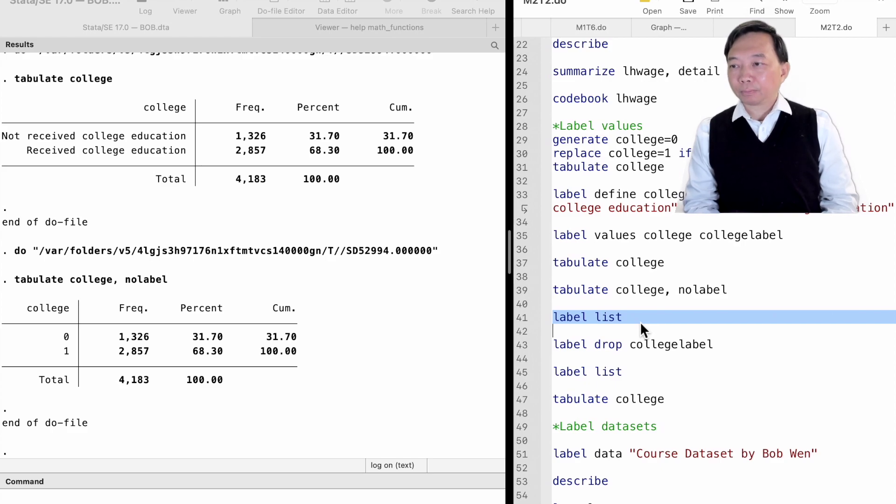
key(super+shift+d)
scroll(362, 277, up, 6)
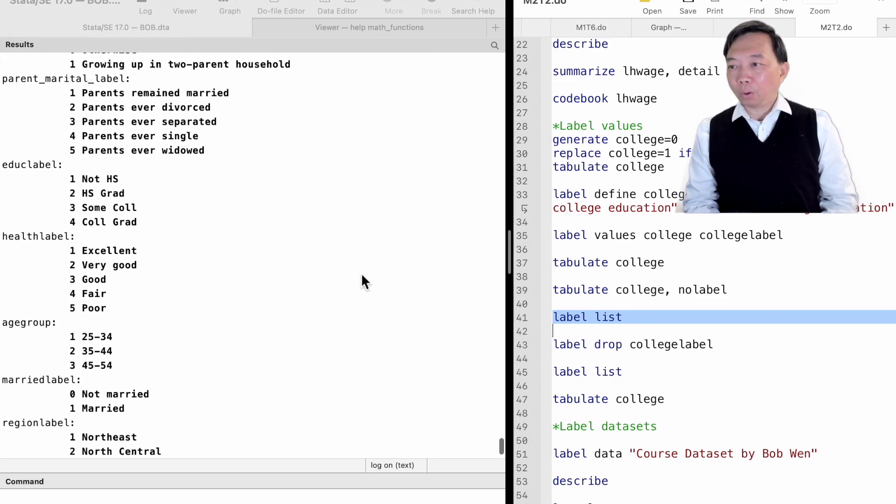
scroll(361, 273, up, 4)
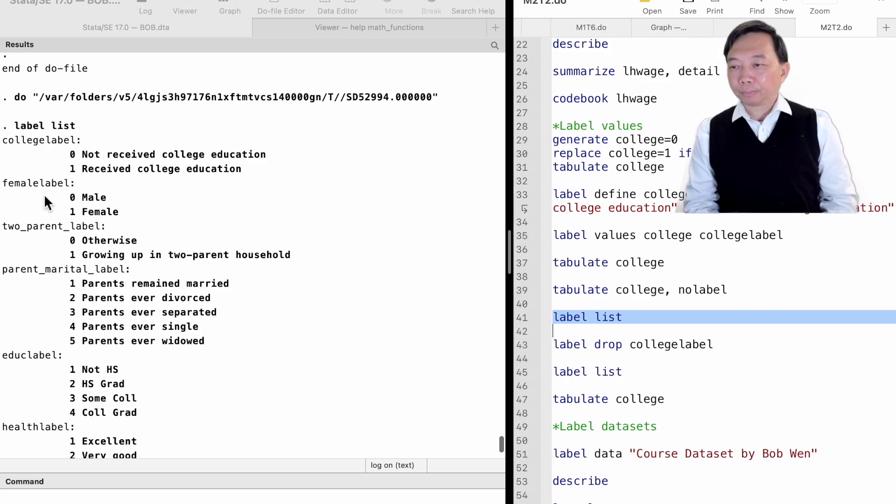
scroll(137, 355, down, 10)
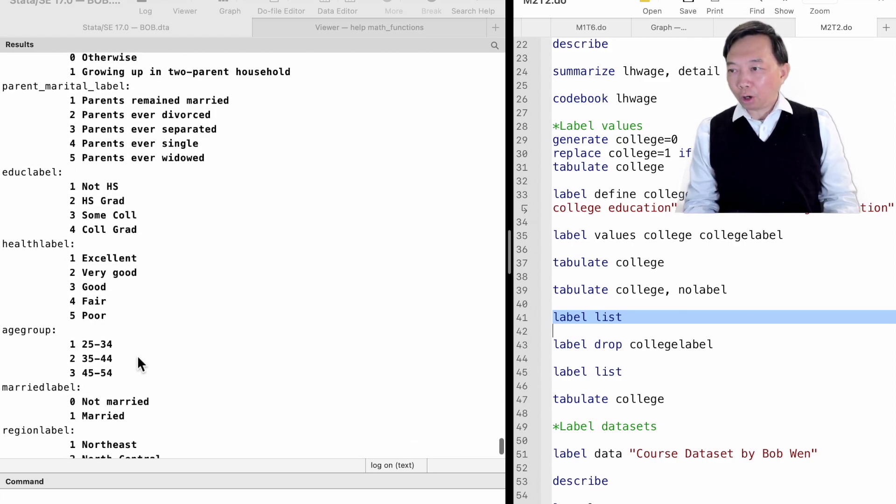
scroll(137, 364, down, 5)
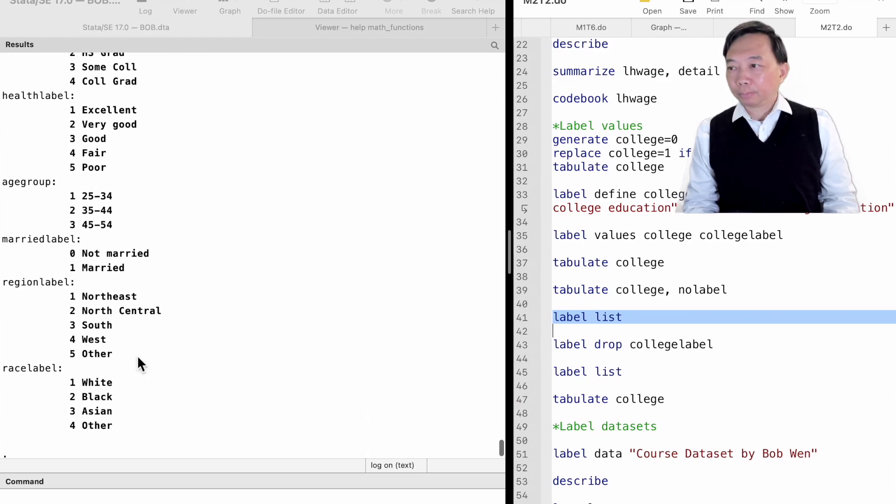
click(520, 344)
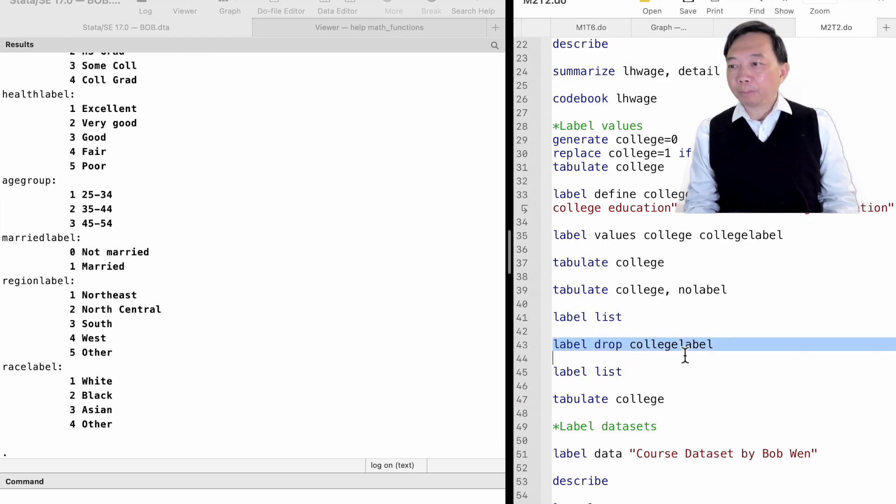
key(super+shift+d)
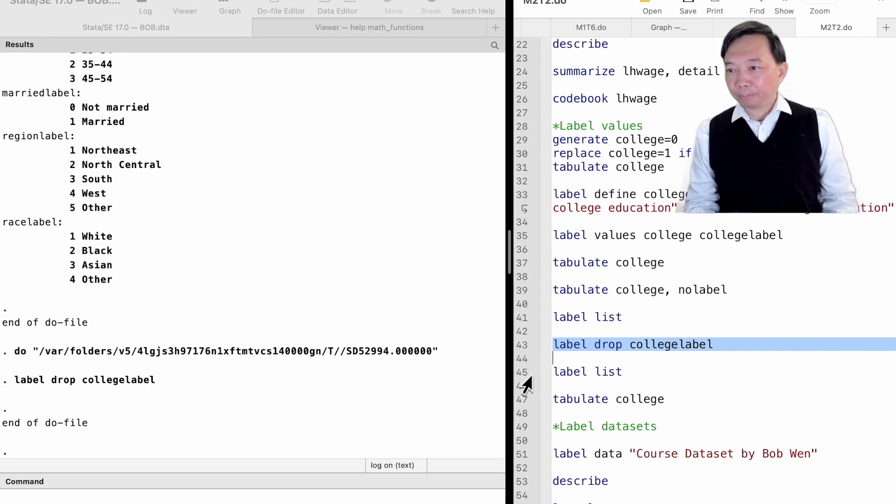
- Confirm collegelabel is gone with label list and tabulate college as plain 0/1 (1,326 and 2,857)
click(520, 375)
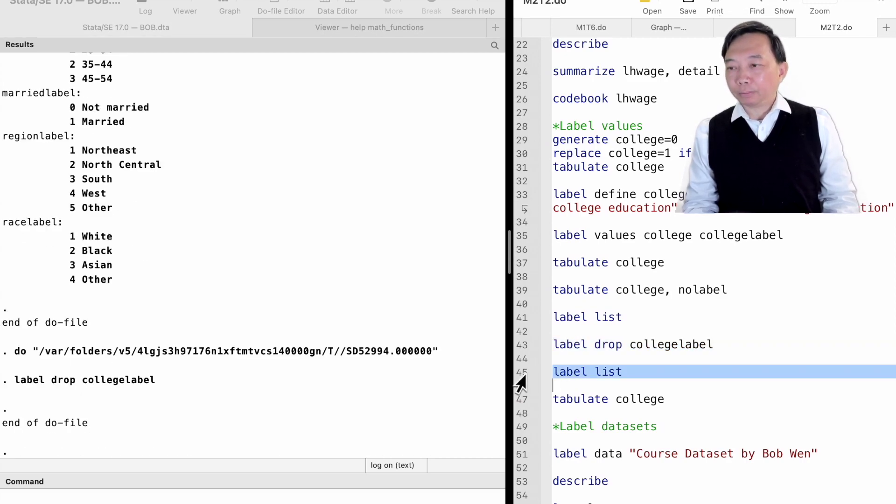
key(super+shift+d)
scroll(331, 284, up, 10)
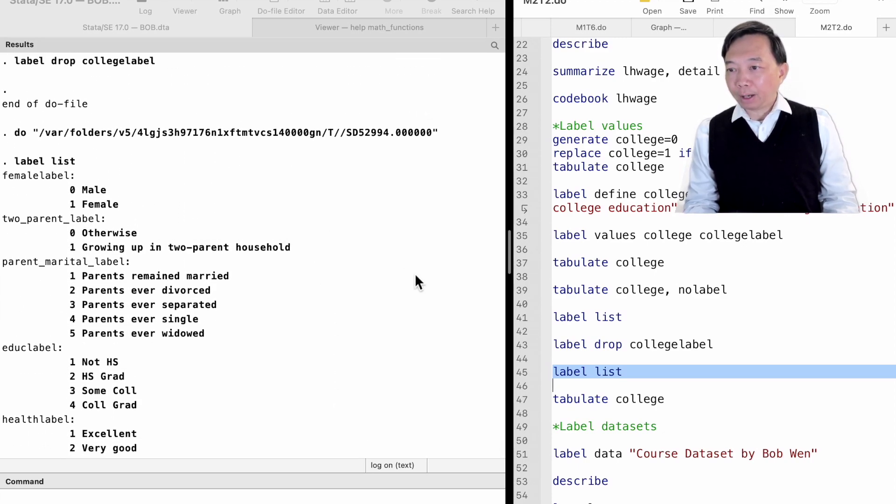
click(520, 401)
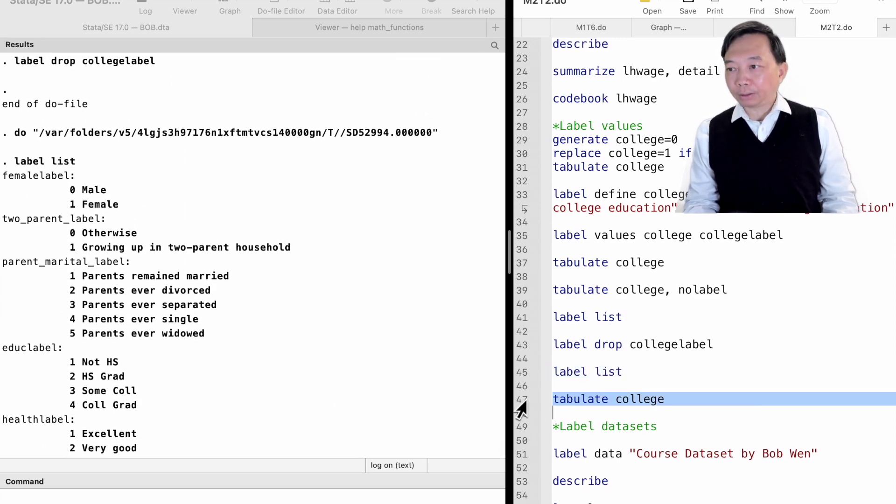
key(super+shift+d)
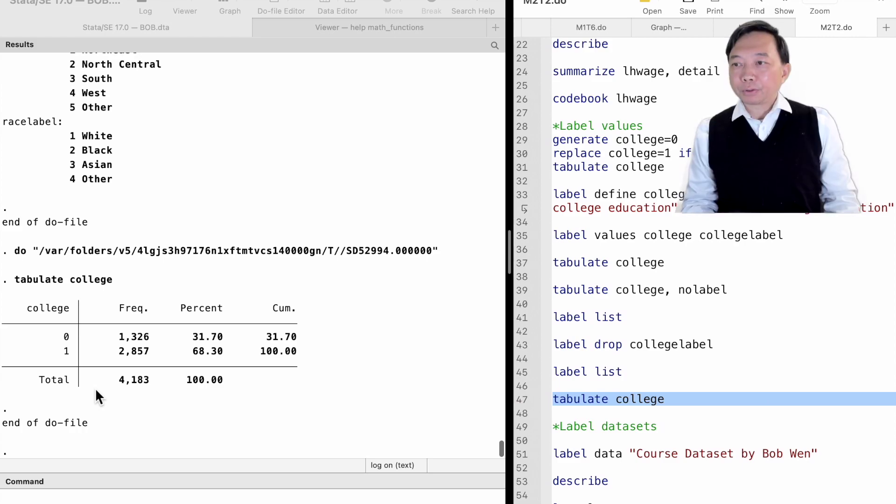
- Label the dataset 'Course Dataset by' plus the author's name and confirm it with describe
scroll(638, 391, down, 1)
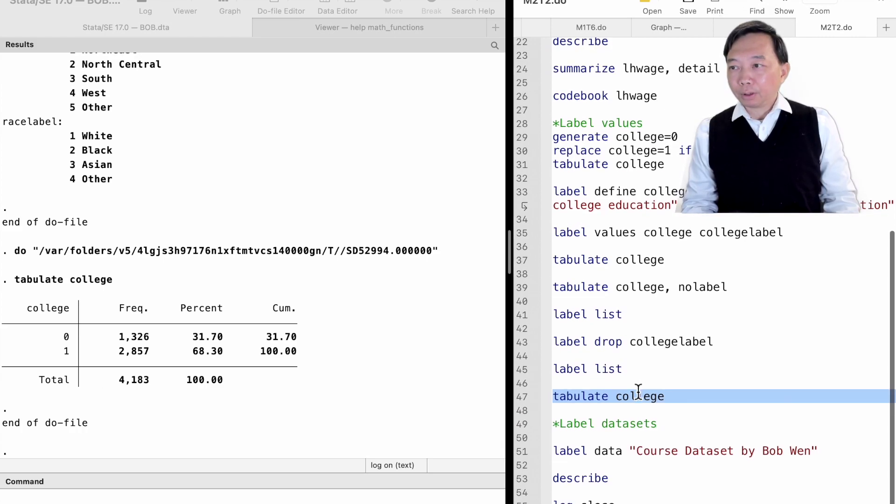
click(522, 428)
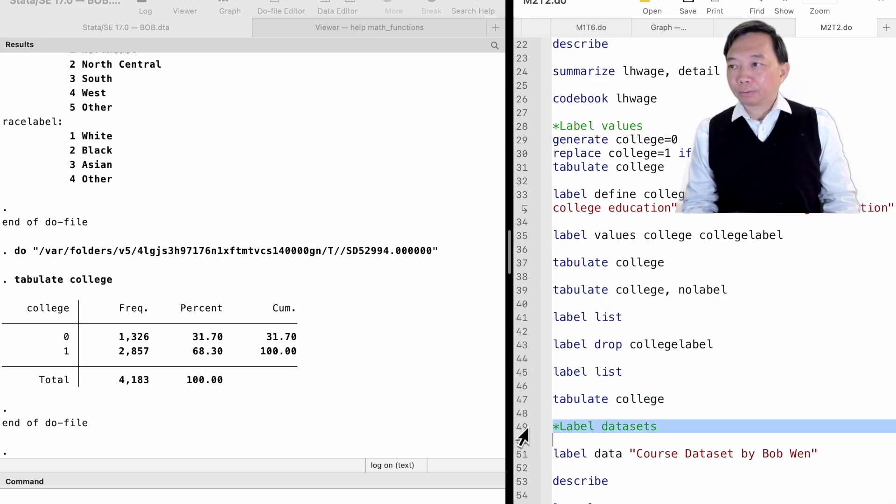
click(522, 455)
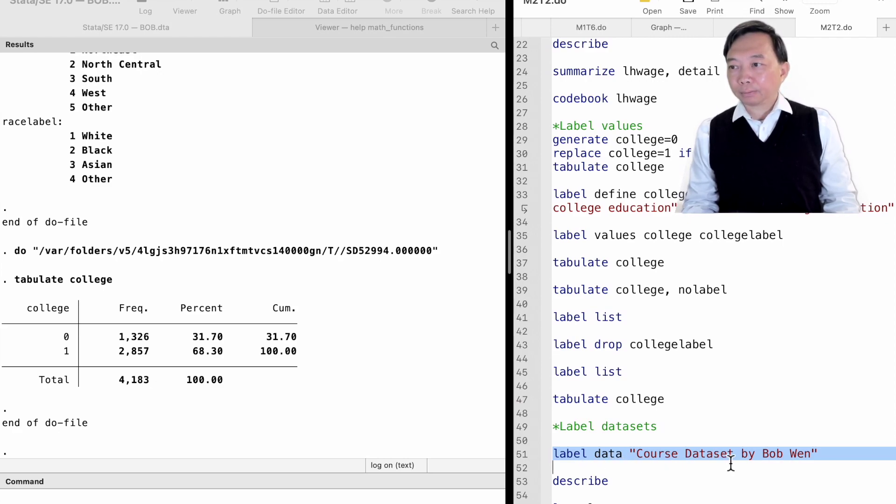
key(super+shift+d)
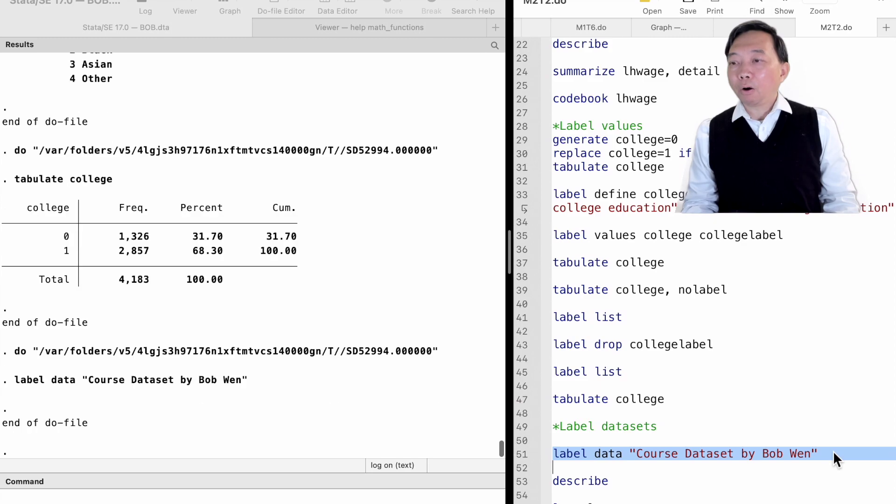
triple_click(625, 486)
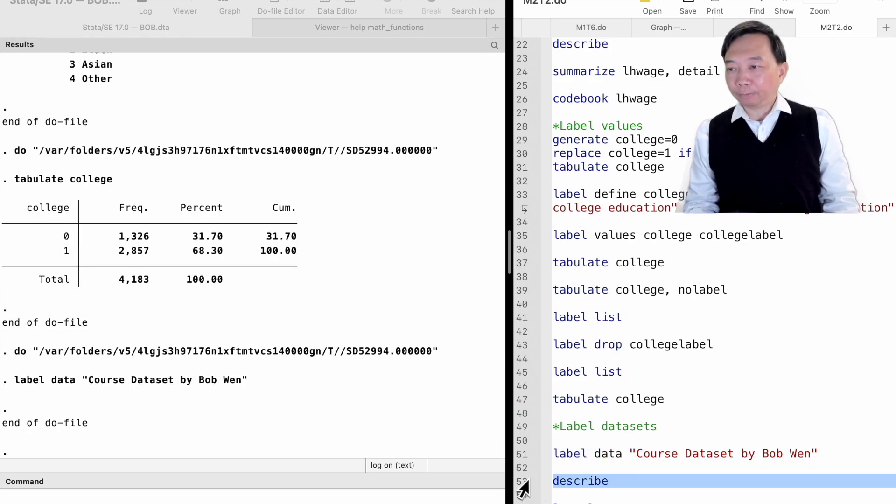
key(super+shift+d)
scroll(359, 329, up, 15)
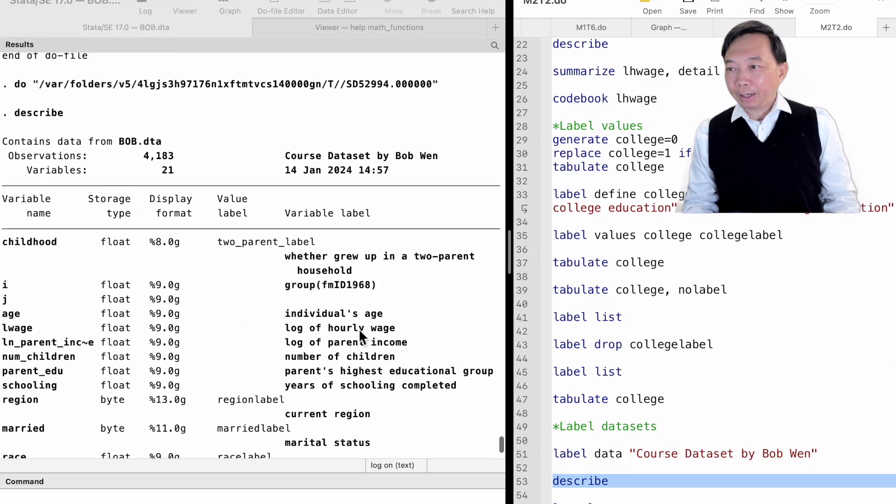